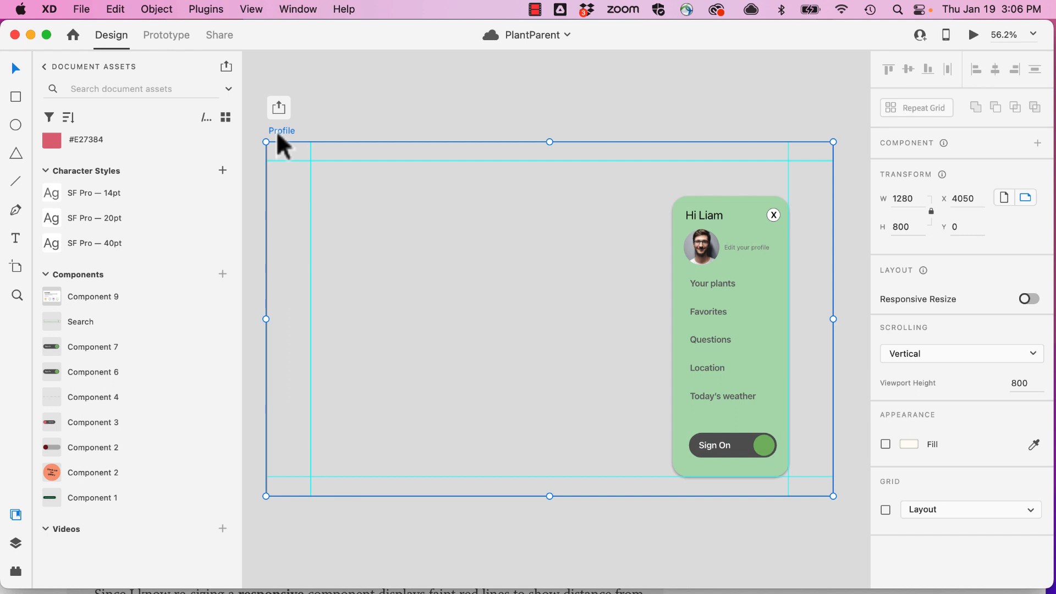
- In prototype mode, wire the Profile link in the Landing artboard's navigation to the Profile artboard
click(171, 34)
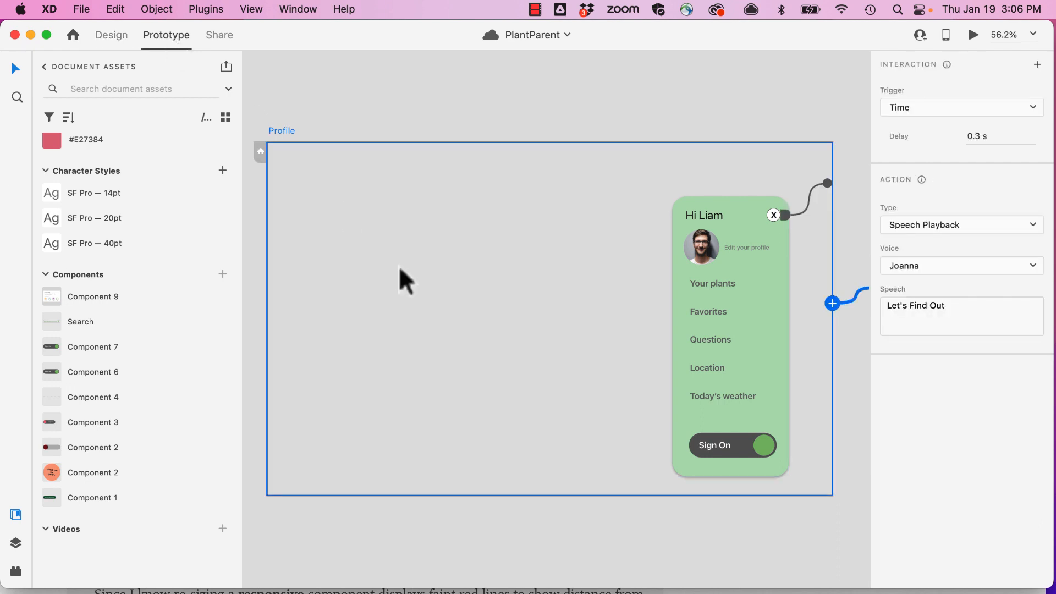
scroll(613, 272, left, 2)
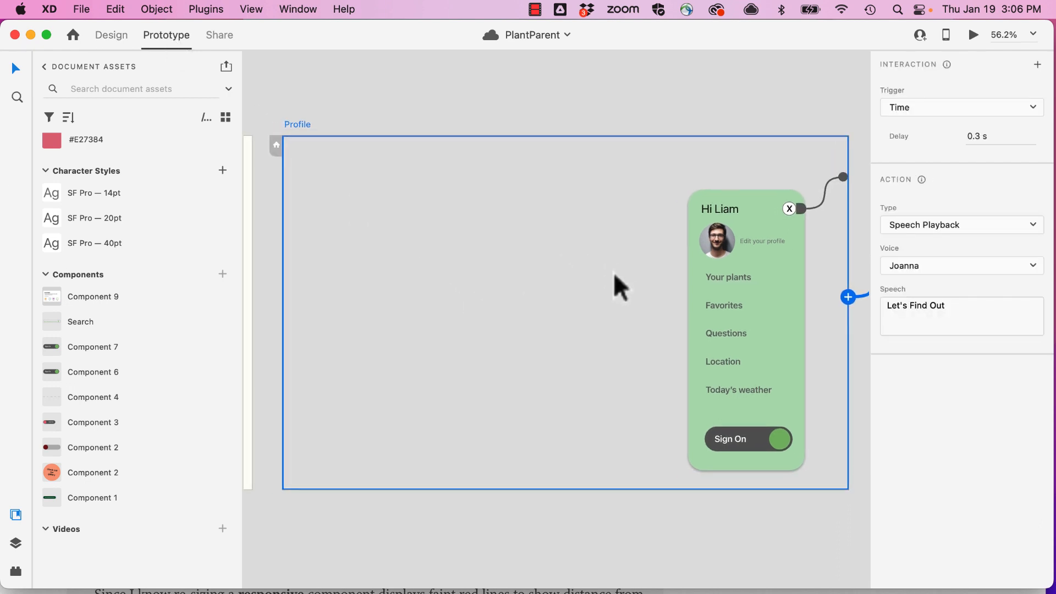
key(super+0)
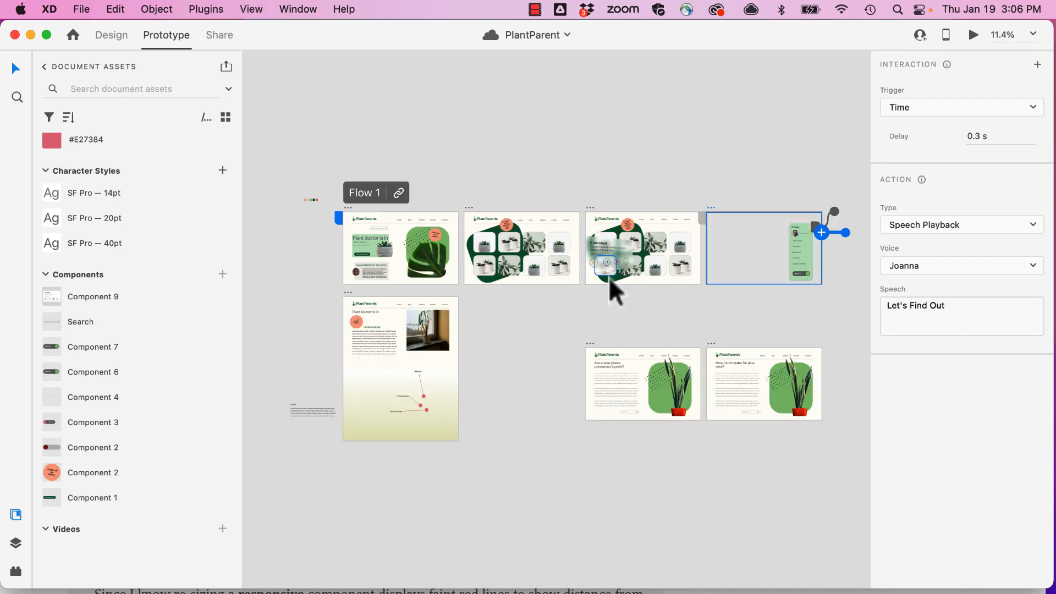
scroll(410, 223, up, 10)
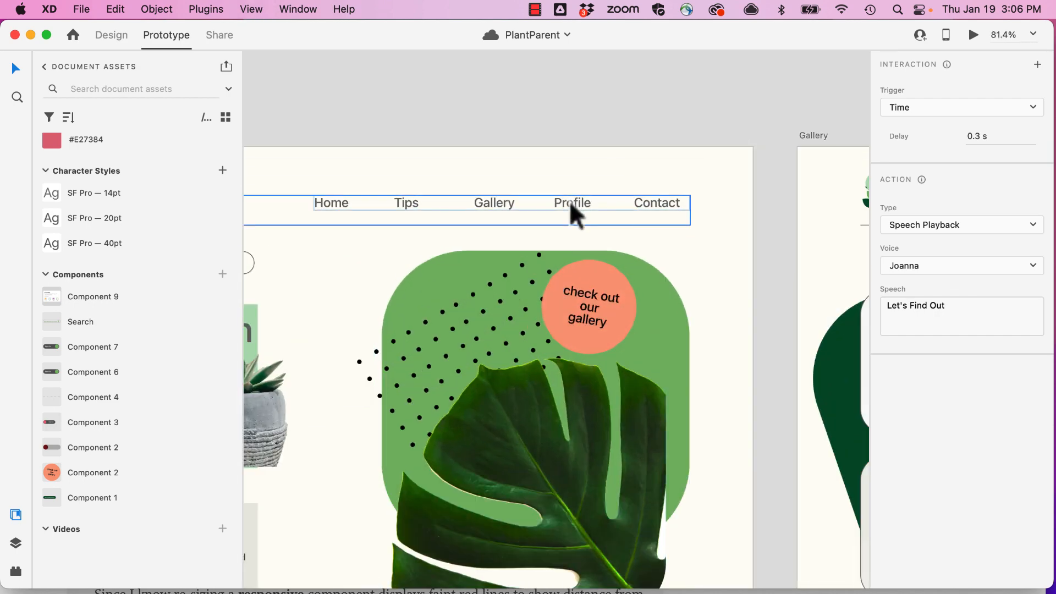
scroll(565, 207, right, 5)
scroll(566, 206, down, 2)
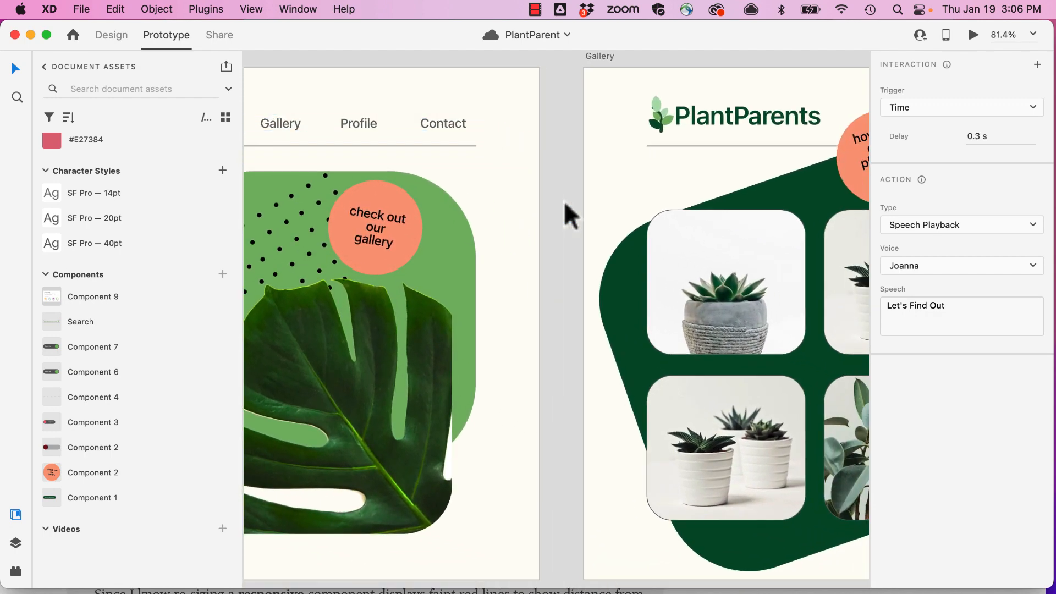
click(369, 123)
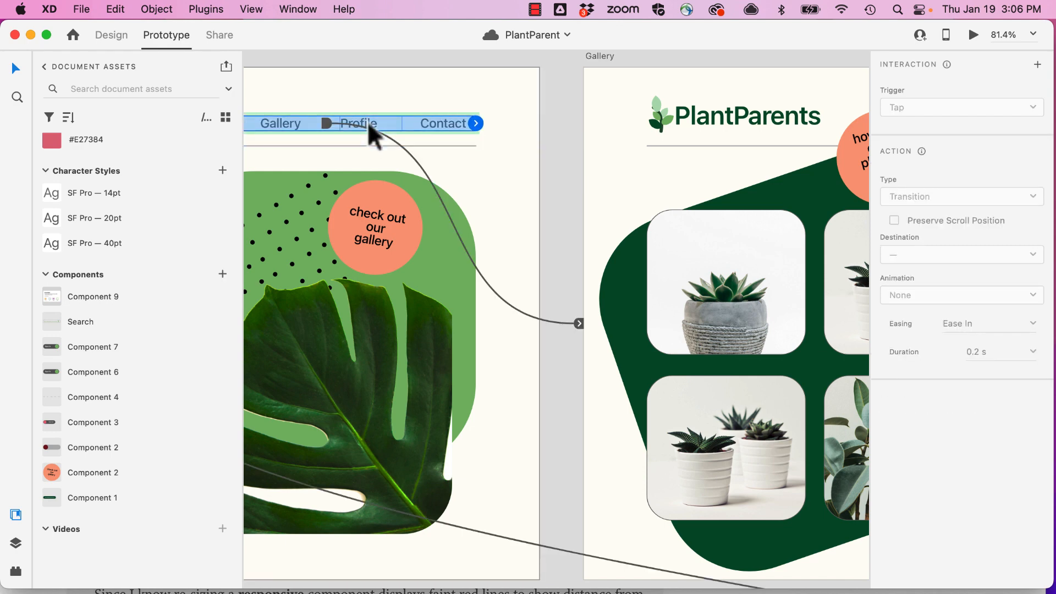
double_click(368, 123)
click(380, 122)
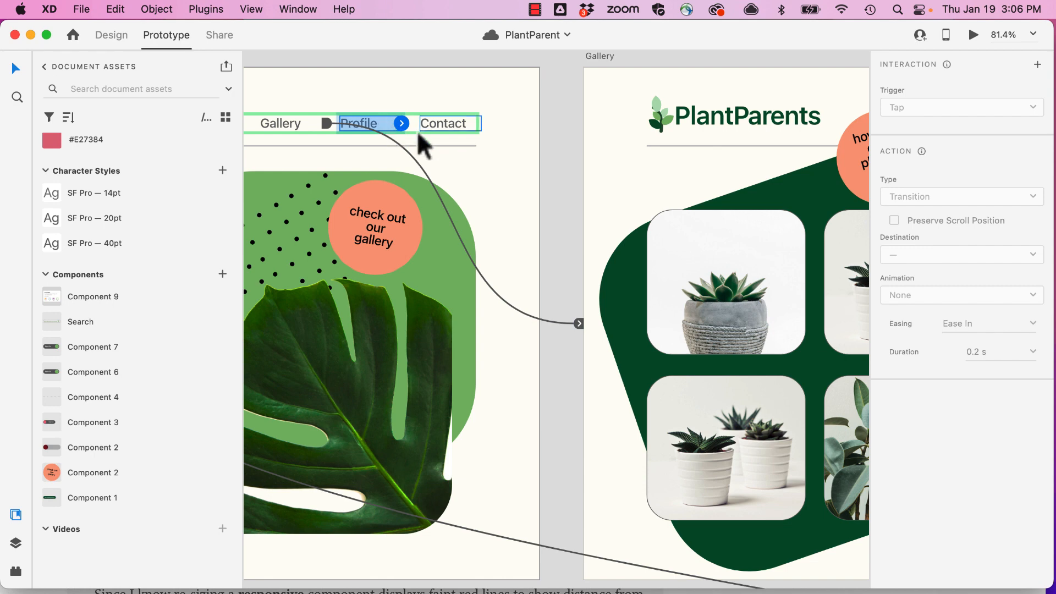
scroll(417, 131, down, 5)
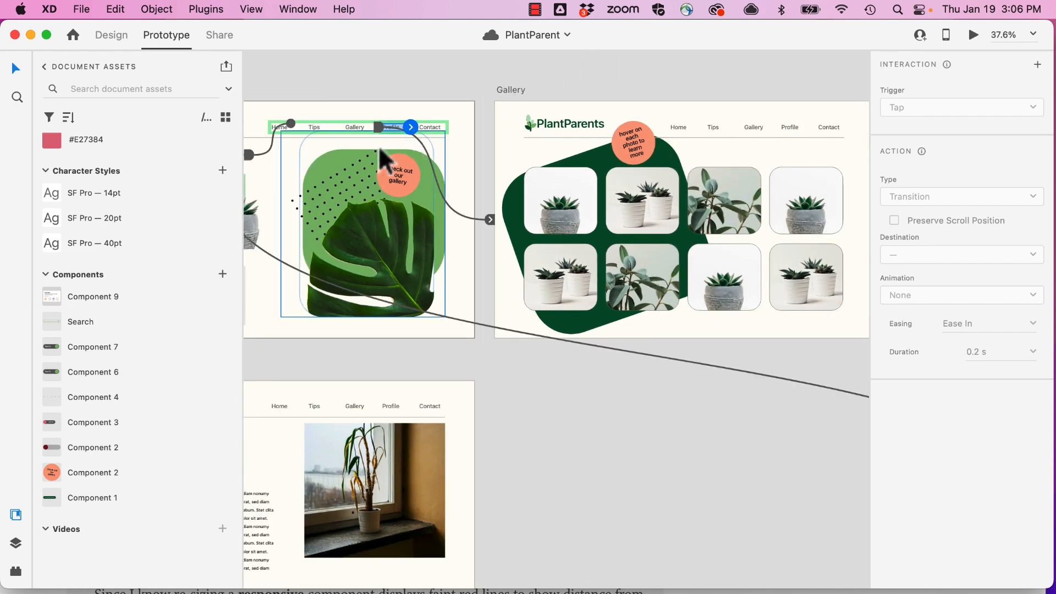
scroll(385, 160, right, 5)
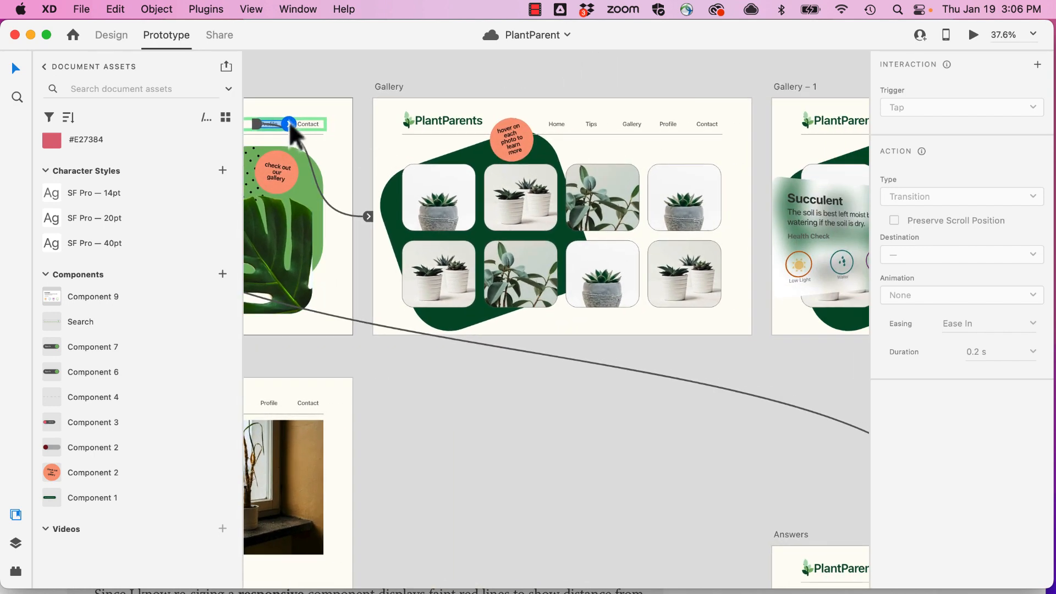
drag(290, 126, 641, 166)
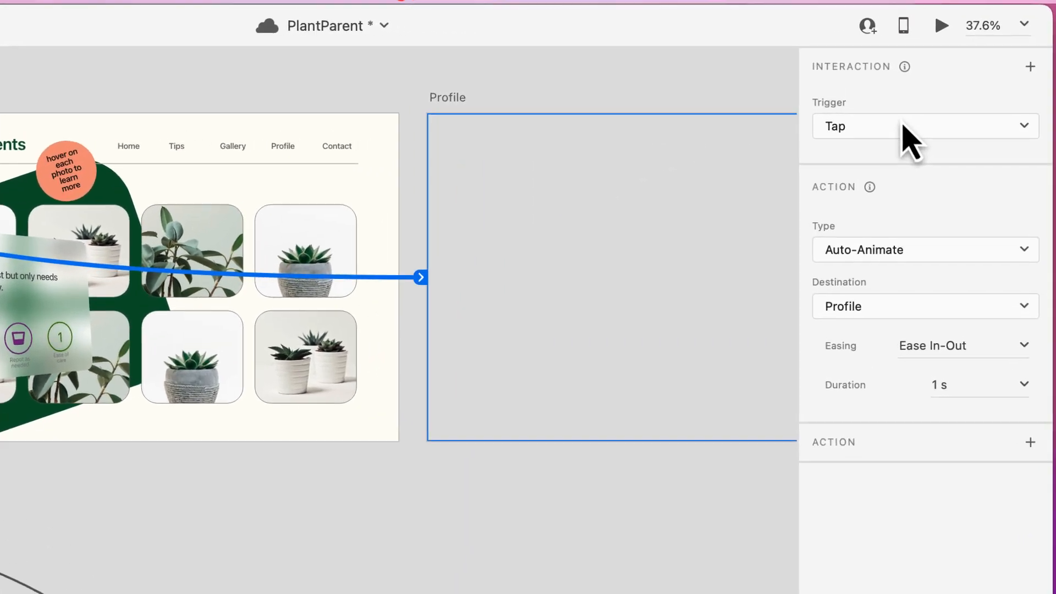
- Make the Profile link's tap action an Overlay of the Profile artboard with a Slide Down animation
click(854, 251)
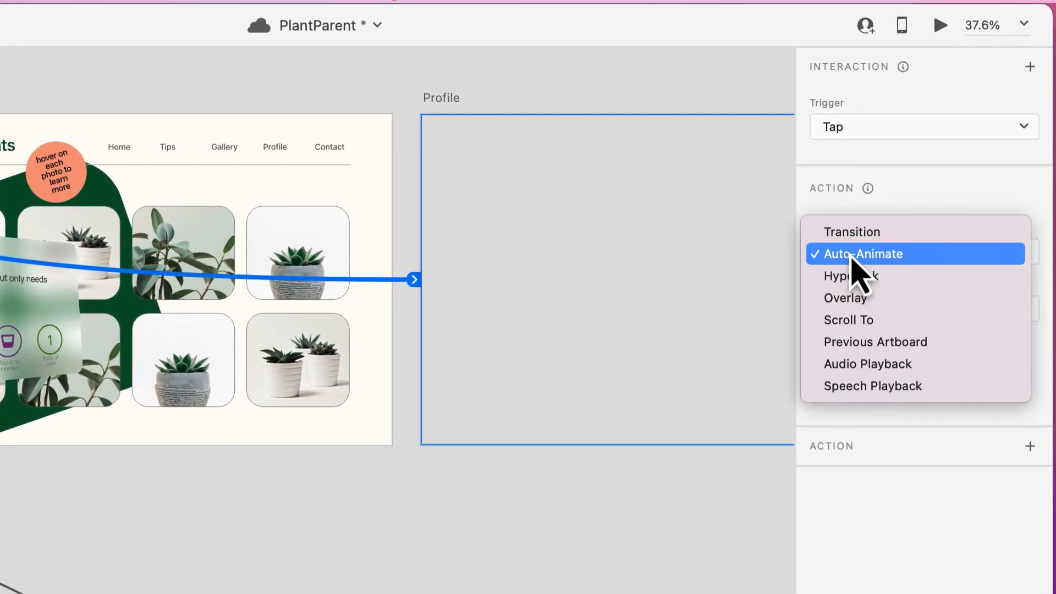
click(847, 300)
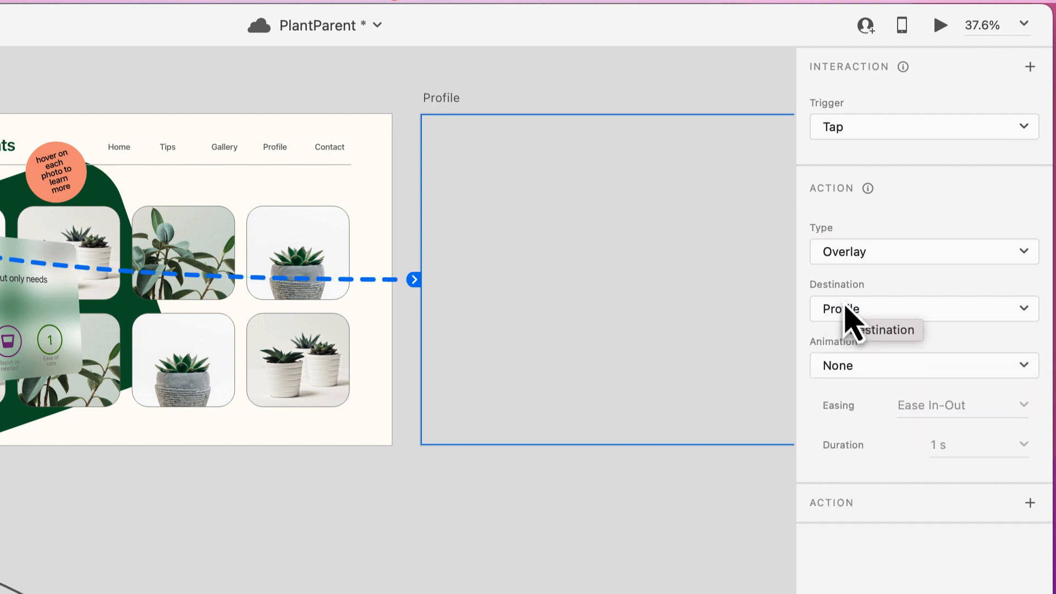
click(854, 369)
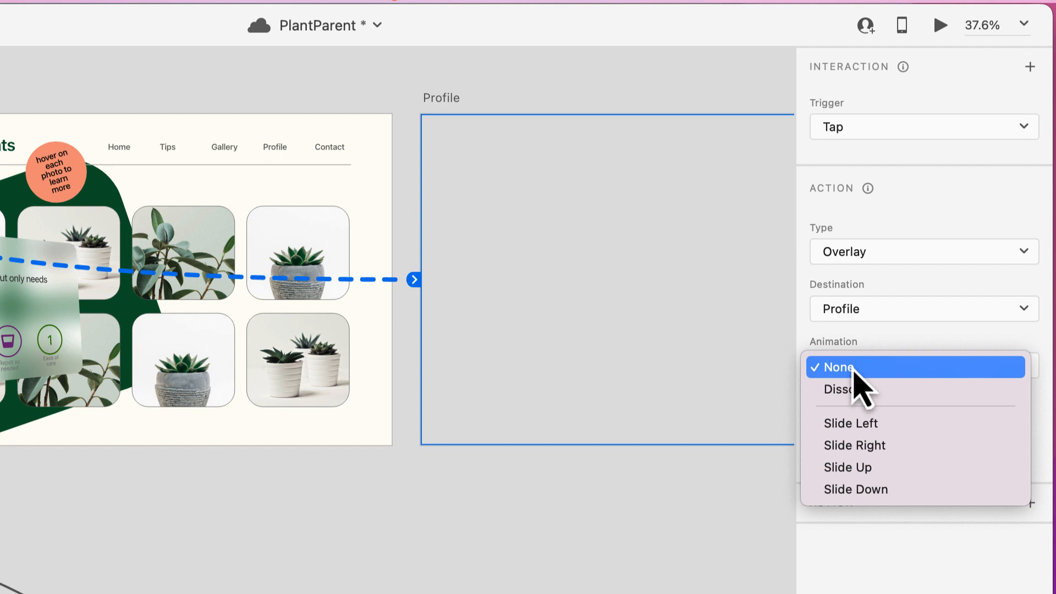
click(865, 489)
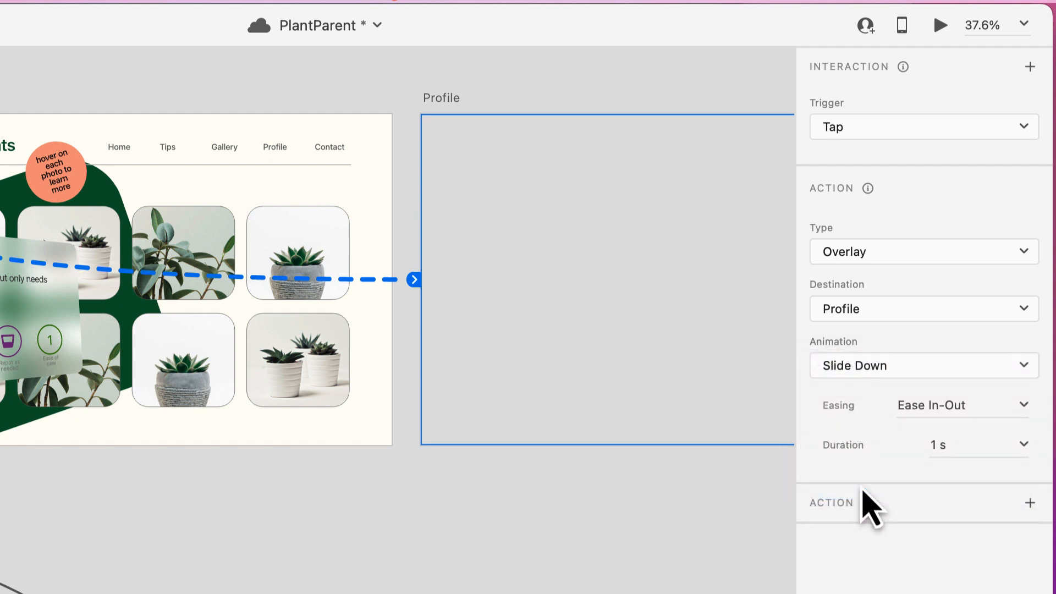
- Set the overlay's easing to Ease In and its duration to .3 s
click(1026, 408)
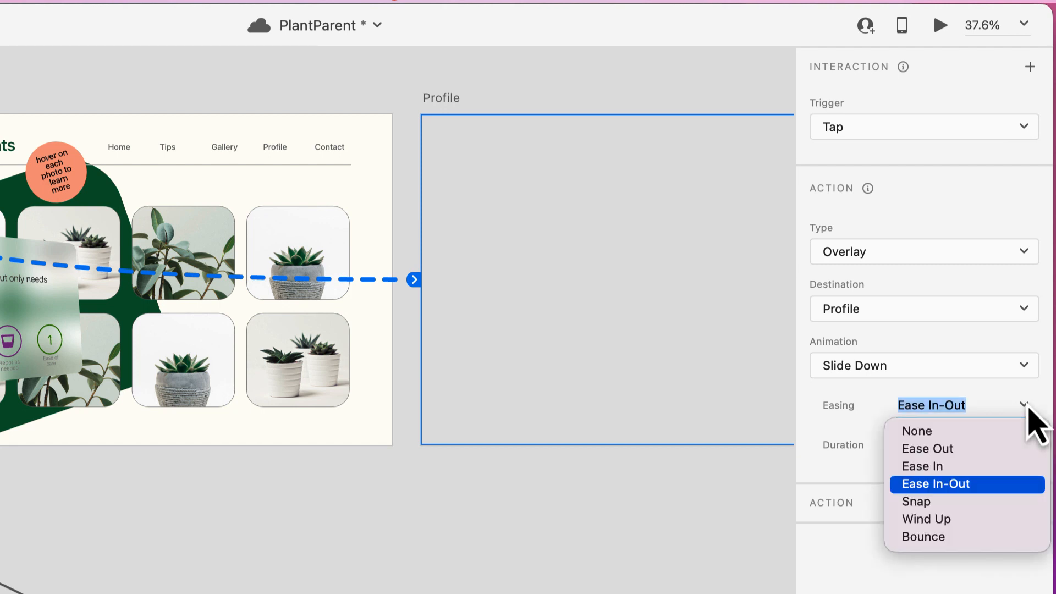
click(935, 467)
click(937, 443)
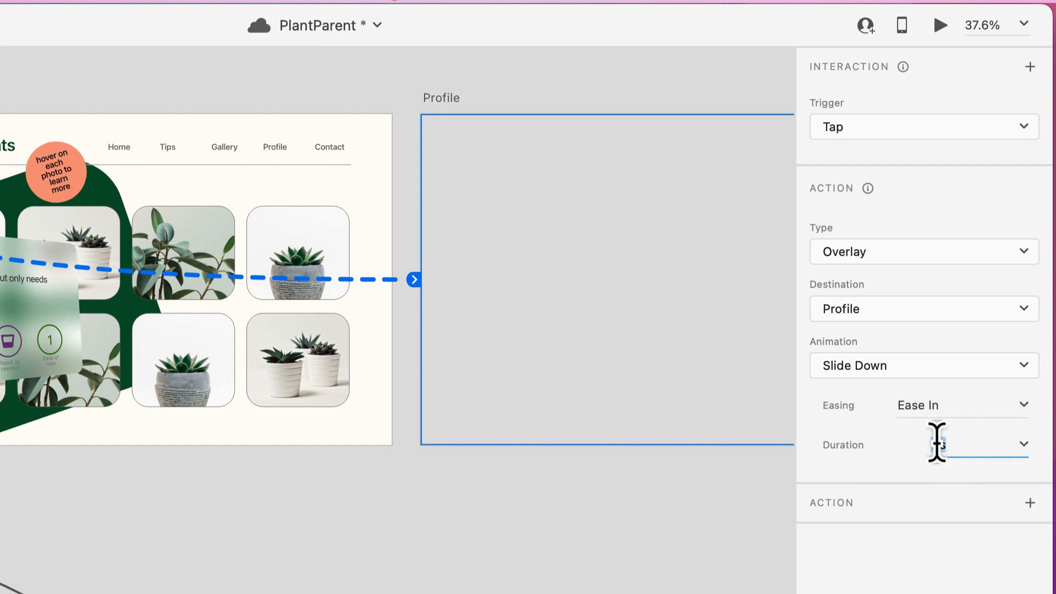
key(BackSpace)
text(.3 ss)
key(BackSpace)
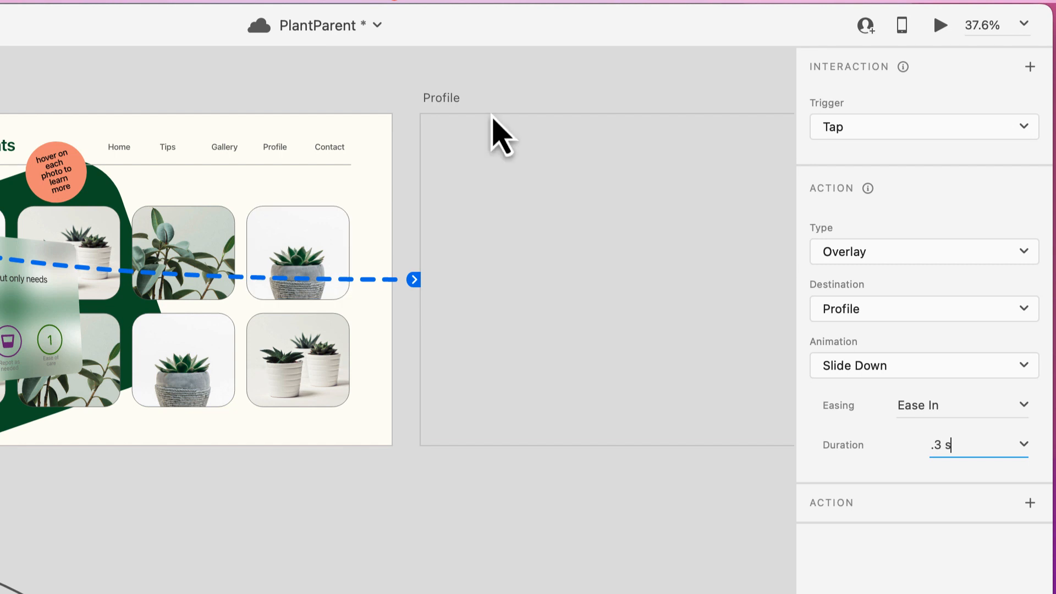
- Preview the Landing artboard, open the Profile overlay from its navigation link, and close the preview
click(938, 25)
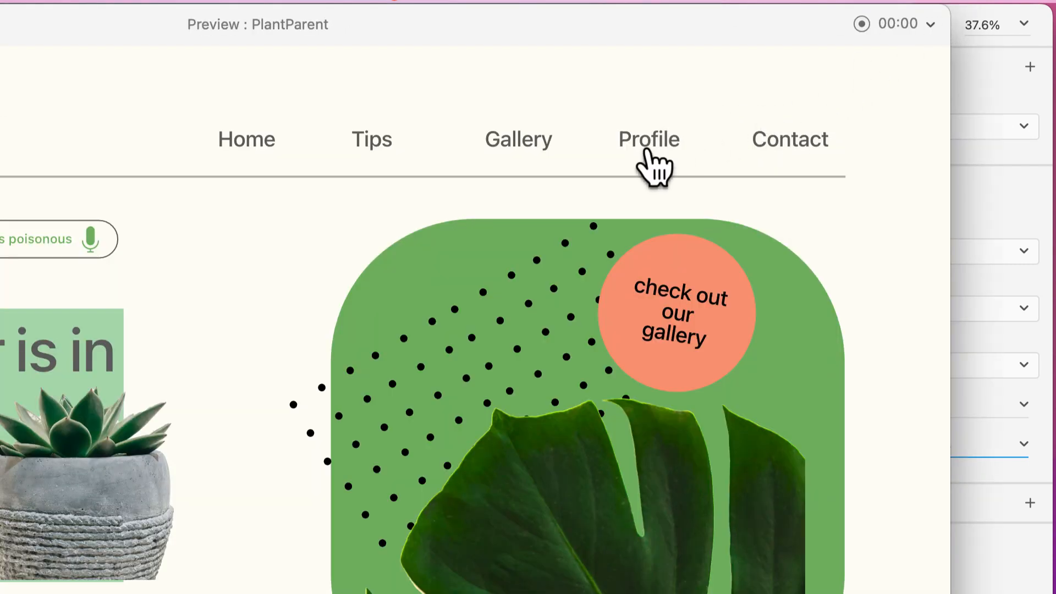
click(649, 156)
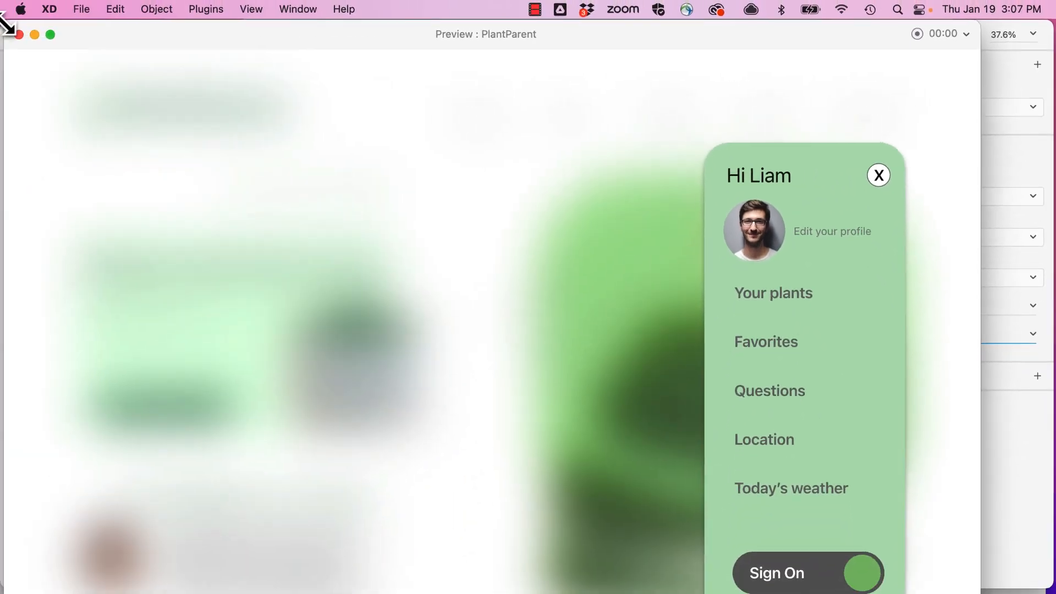
click(20, 36)
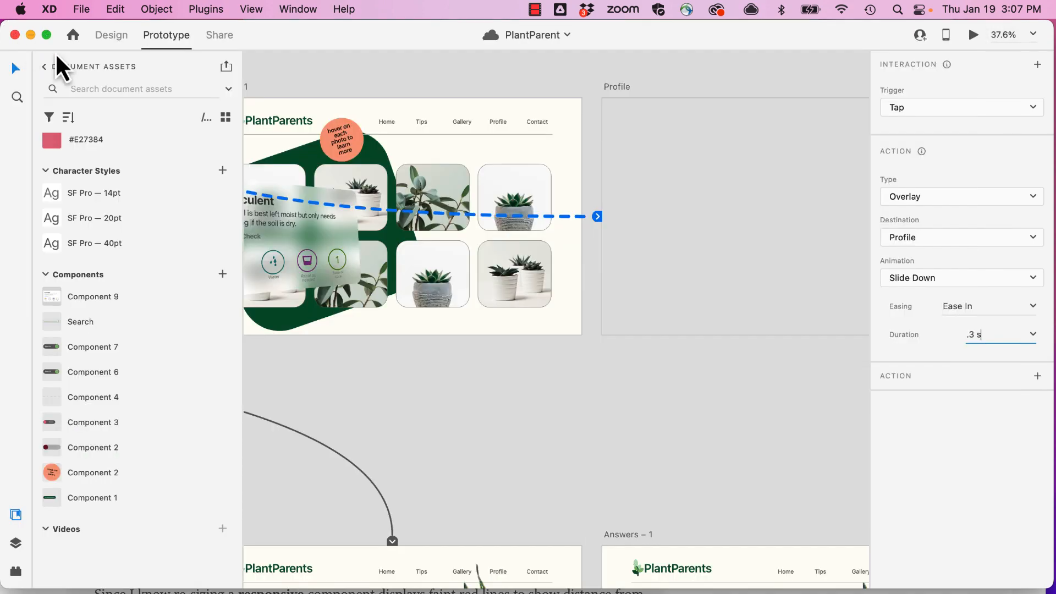
- Apply the entered duration and adjust the position of the Profile overlay on the Landing artboard
scroll(370, 291, down, 3)
scroll(370, 288, left, 15)
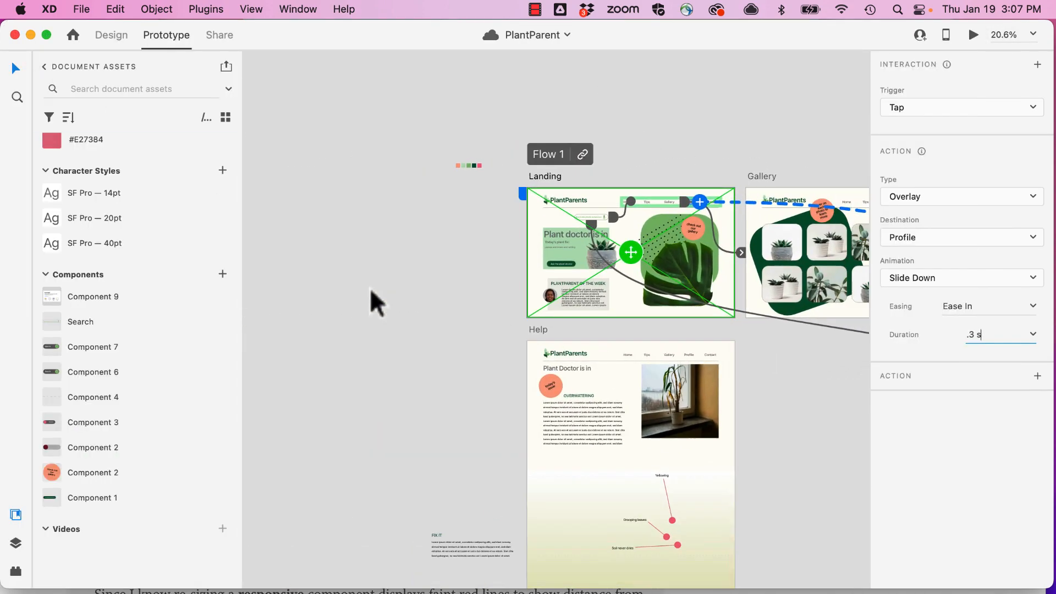
scroll(370, 289, right, 5)
scroll(370, 288, right, 5)
scroll(370, 288, down, 2)
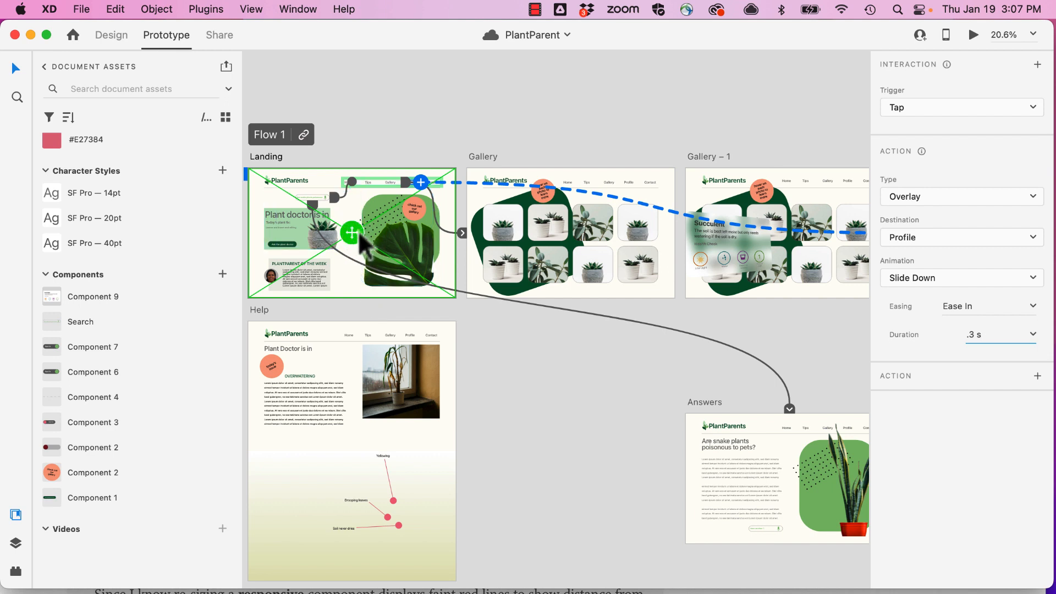
key(Return)
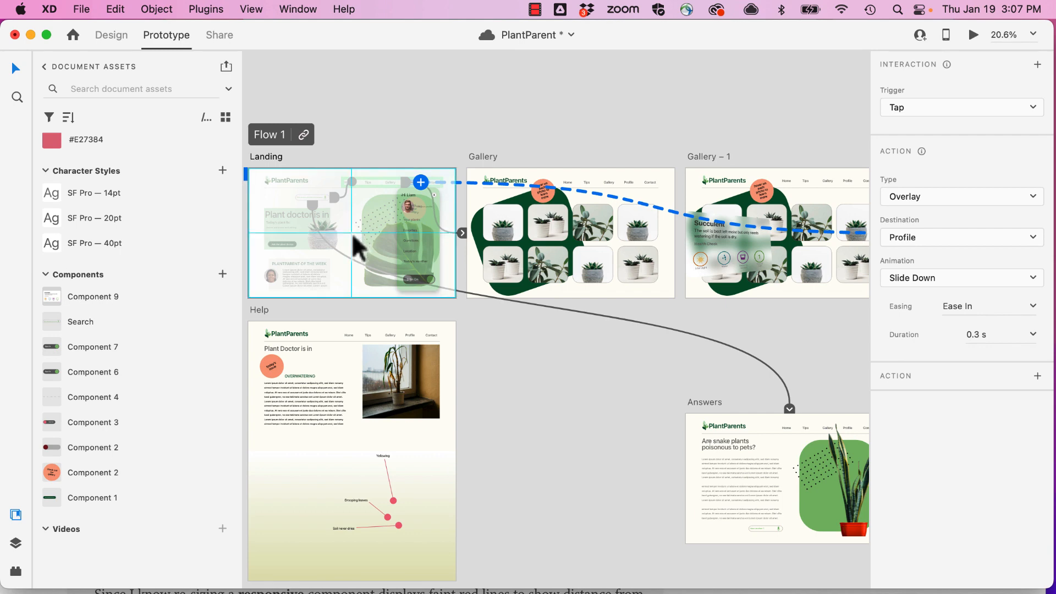
scroll(351, 232, up, 5)
drag(352, 234, 357, 244)
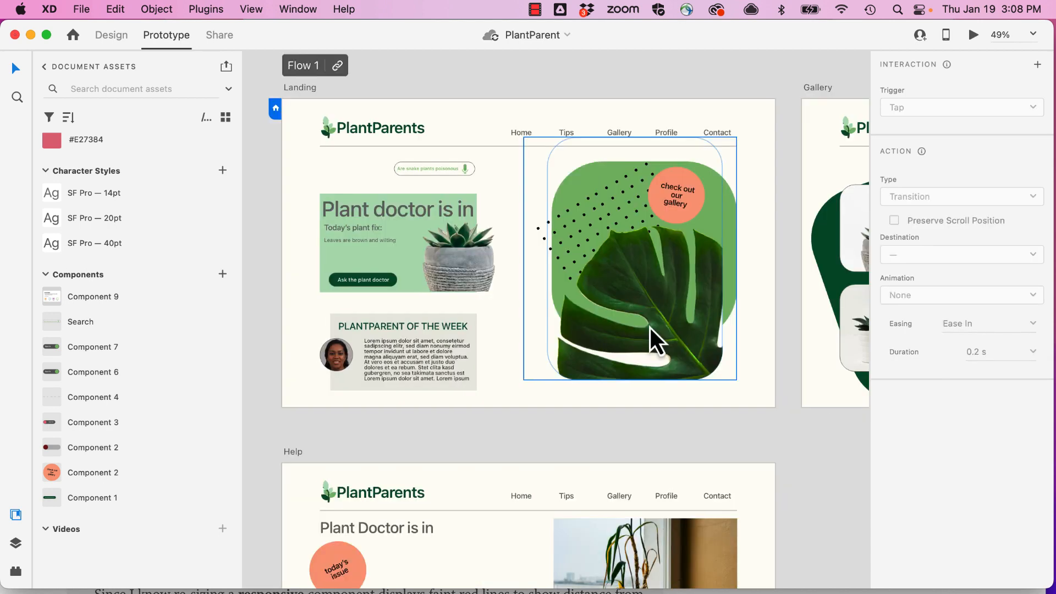
- Give the X close icon on the Profile artboard a tap interaction with the Previous Artboard action
scroll(650, 328, right, 10)
scroll(650, 328, right, 10)
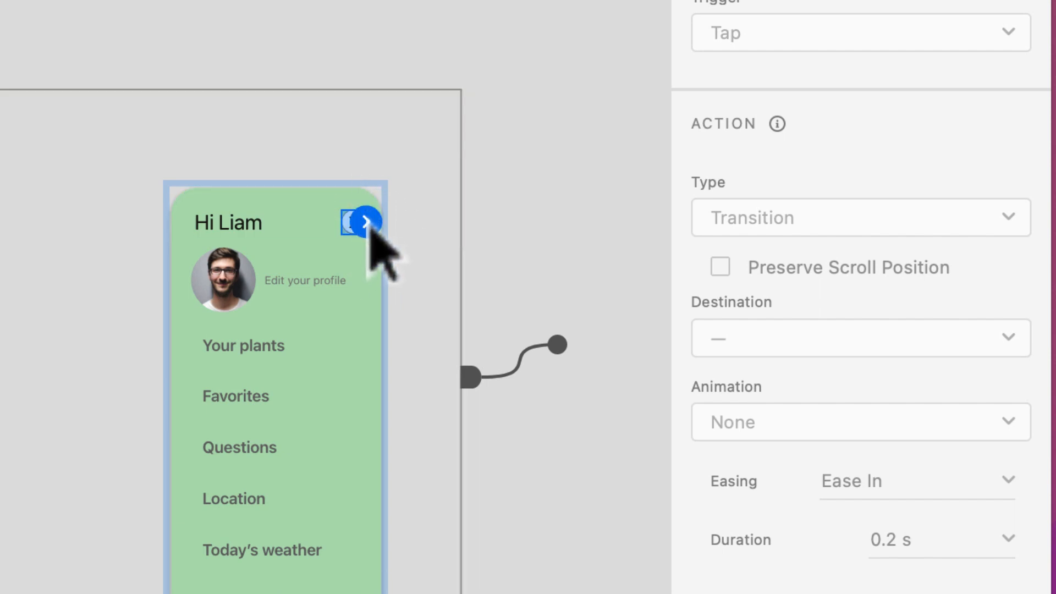
click(370, 229)
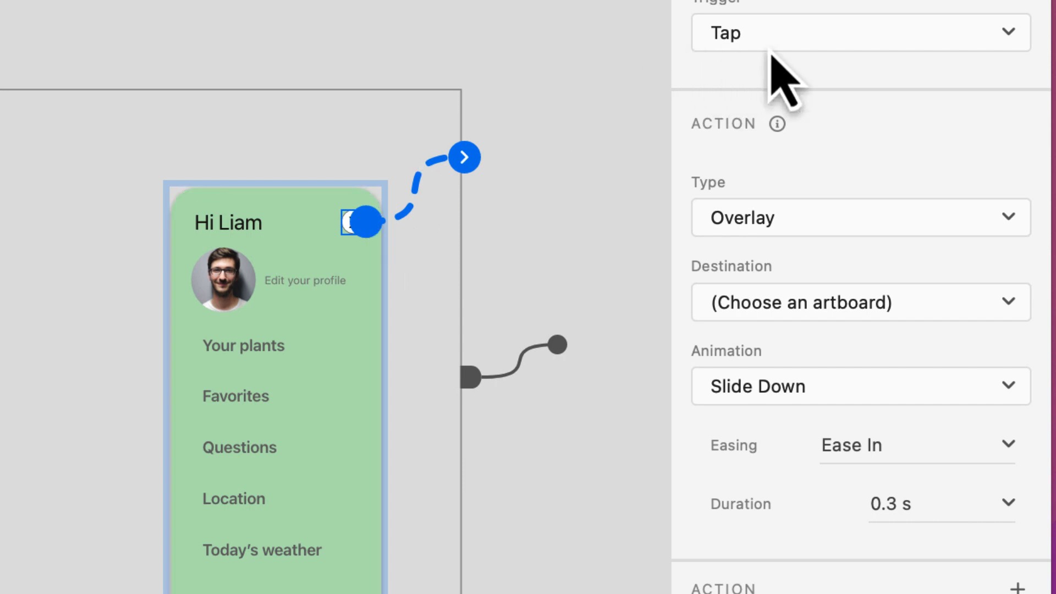
click(823, 219)
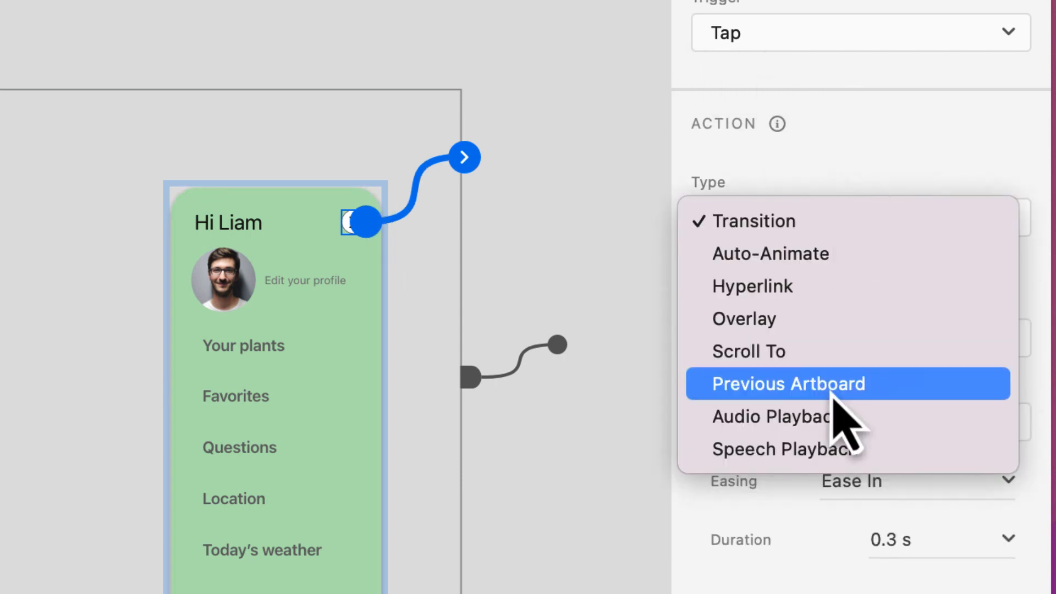
click(784, 387)
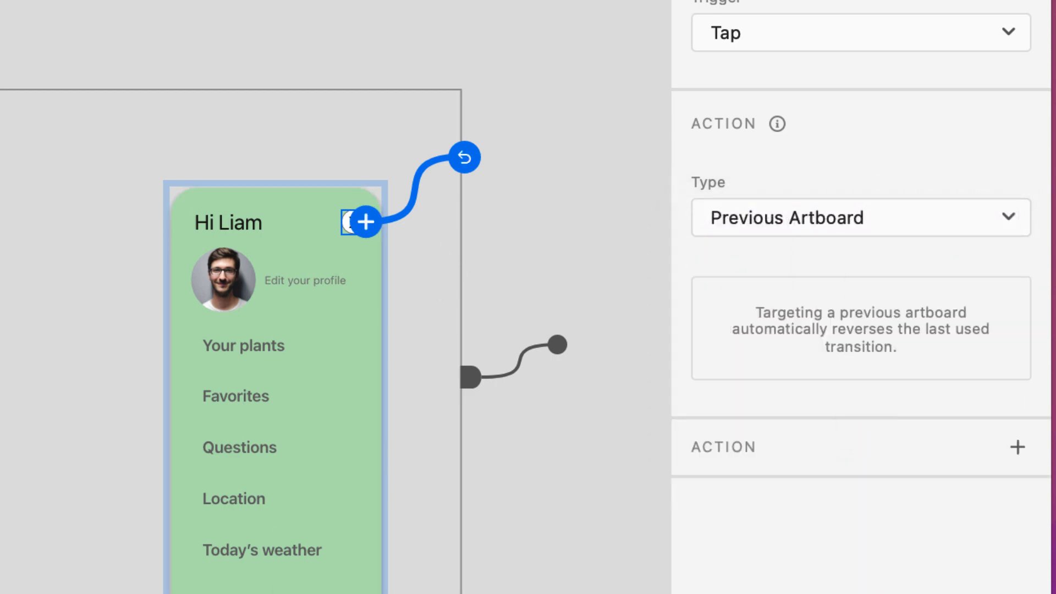
- Preview the Gallery – 1 artboard, open the Profile overlay from its navigation, and dismiss it with the X icon
scroll(335, 330, left, 1)
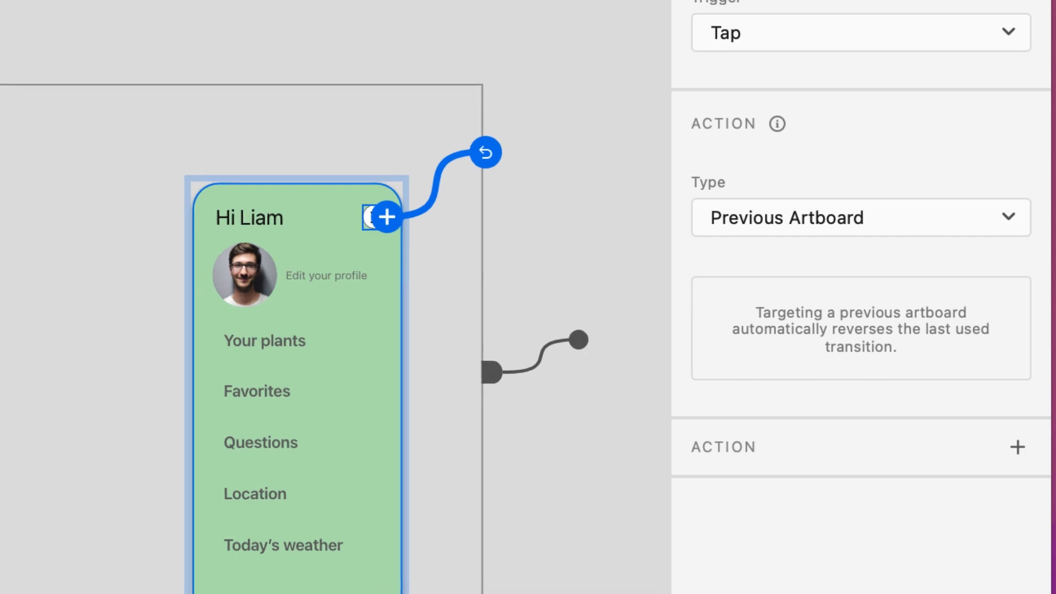
scroll(336, 330, left, 10)
scroll(336, 330, left, 10)
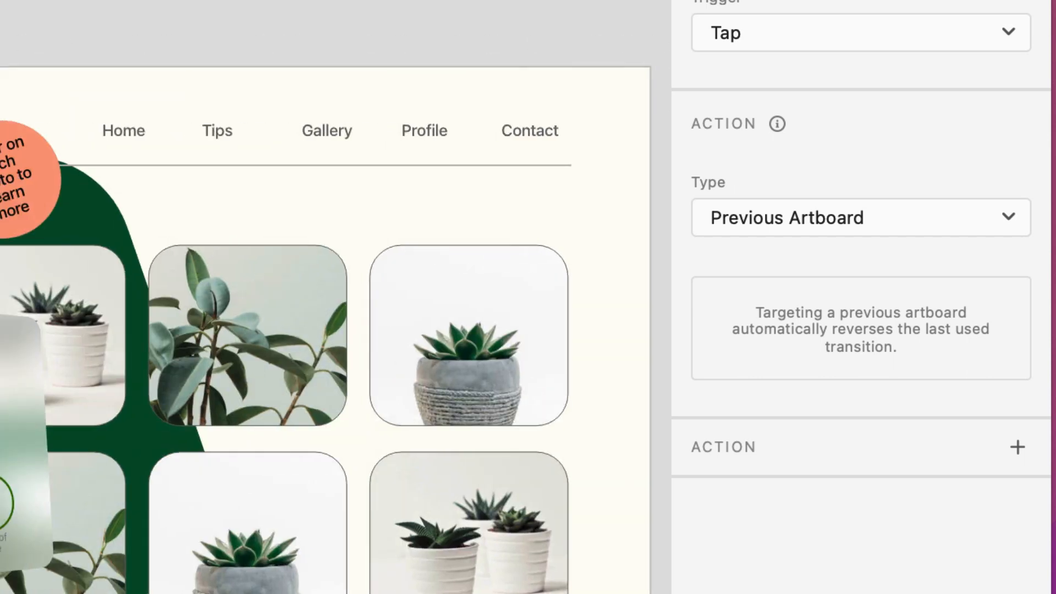
scroll(335, 330, right, 2)
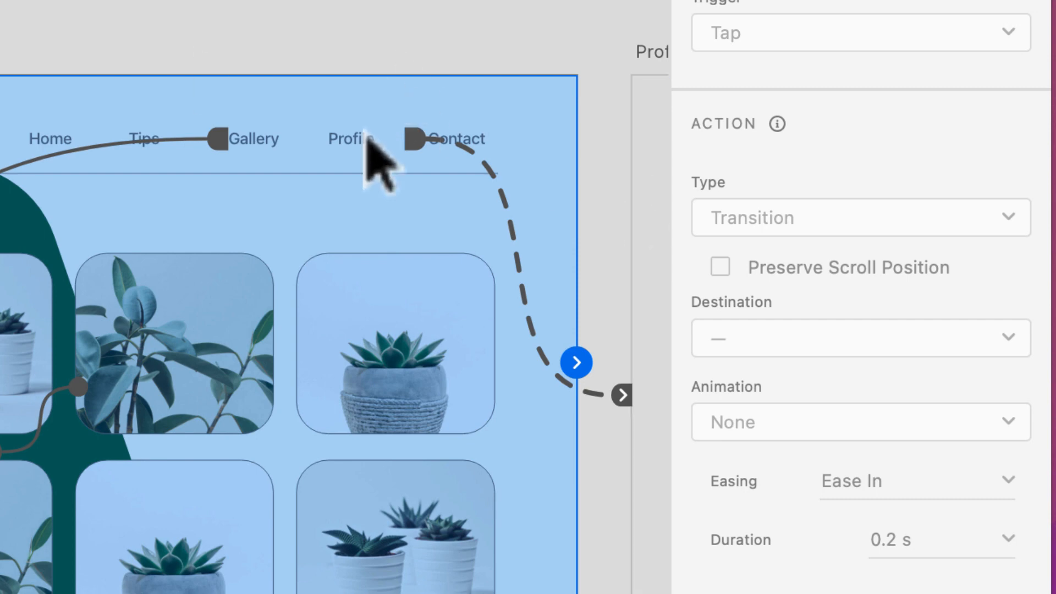
click(363, 141)
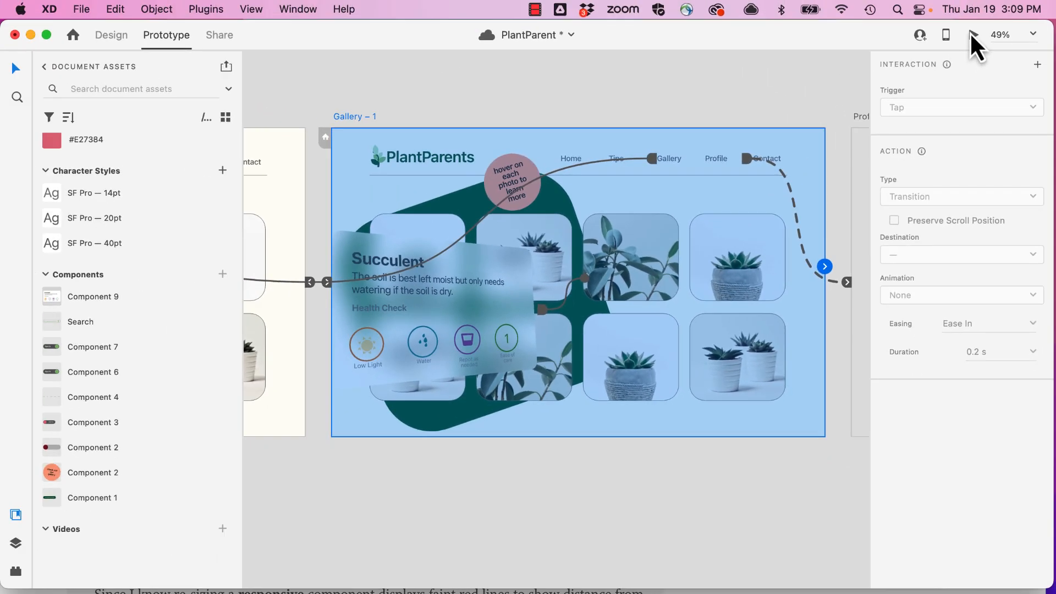
click(967, 33)
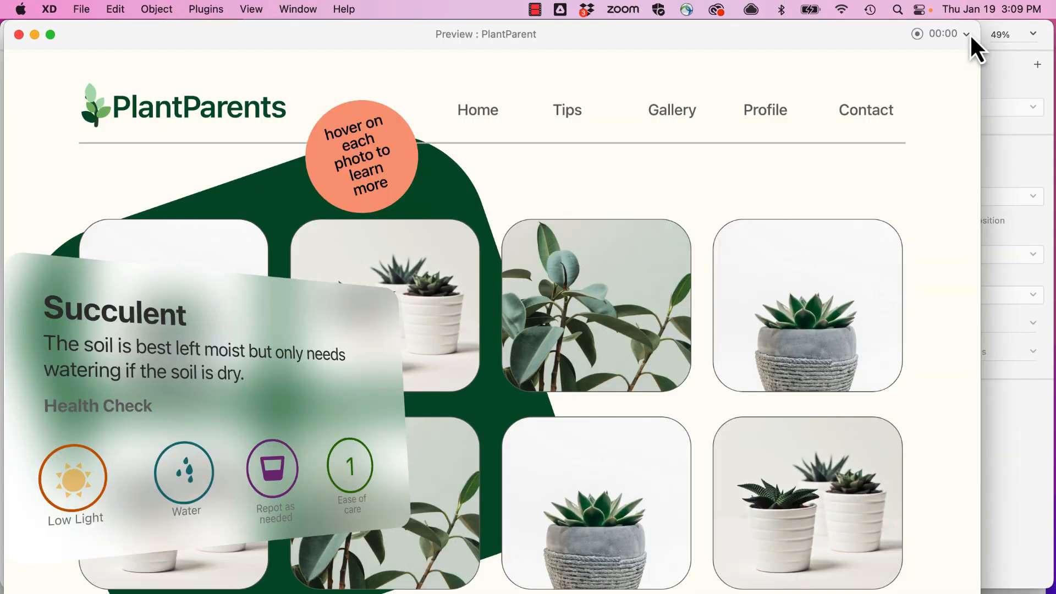
click(760, 114)
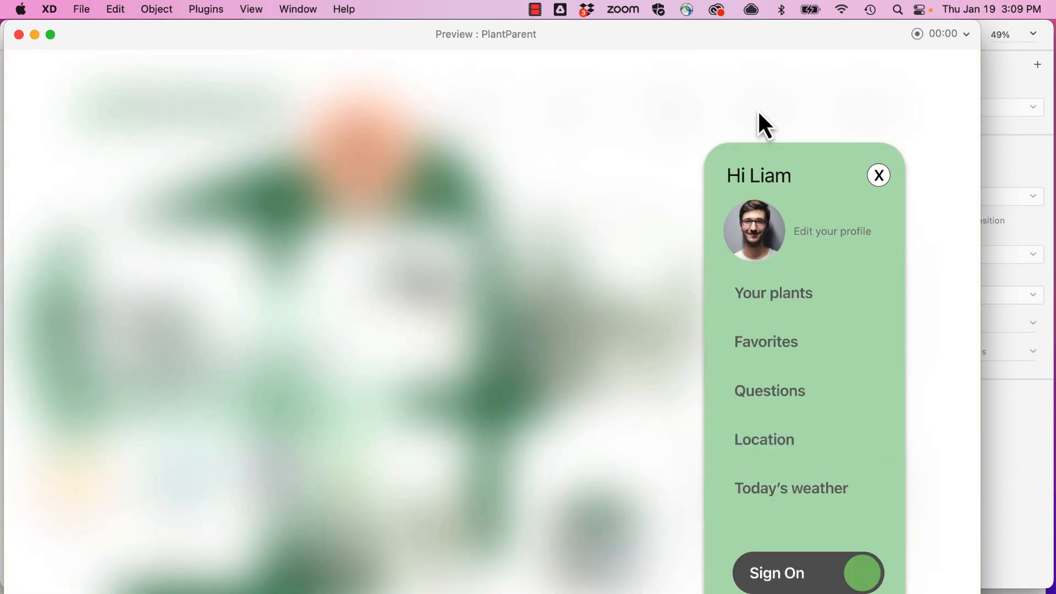
click(879, 176)
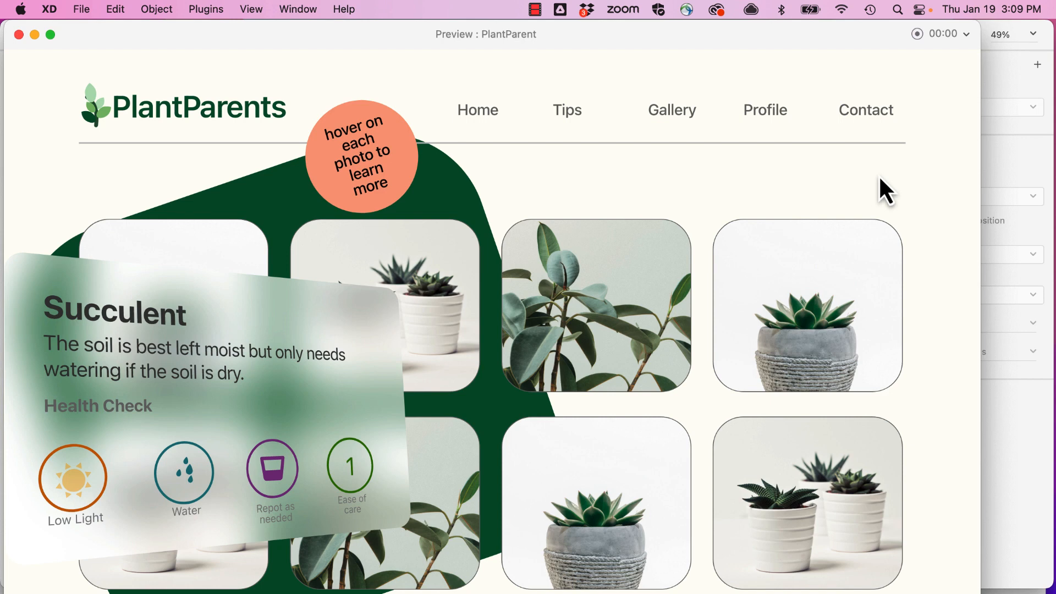